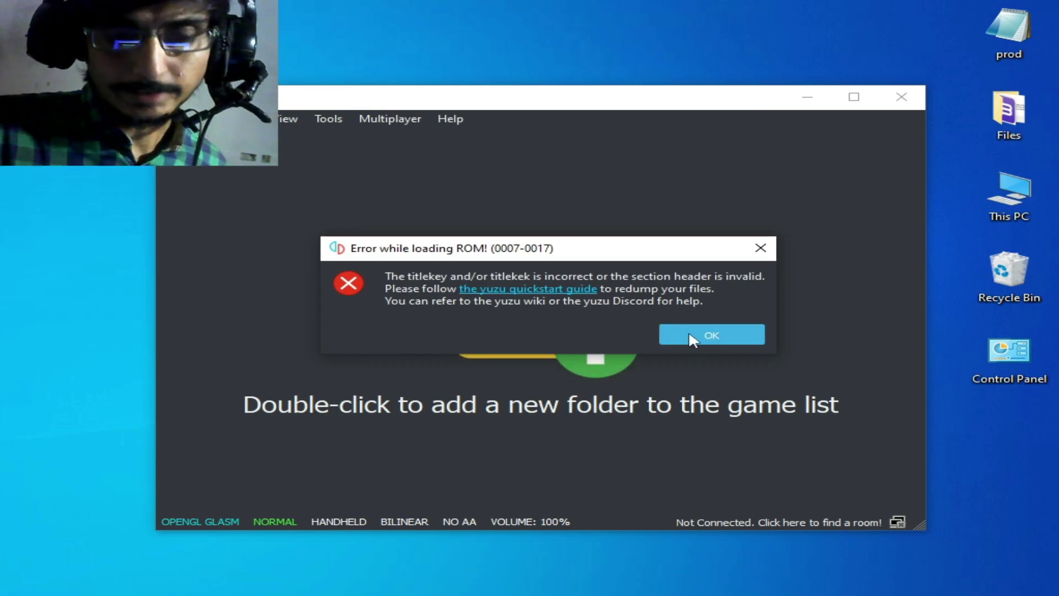
# Dismiss the error, reload Everdream Valley.nsp via Load File, and dismiss the repeated 0007-0017 error
pyautogui.click(853, 394)
pyautogui.click(182, 119)
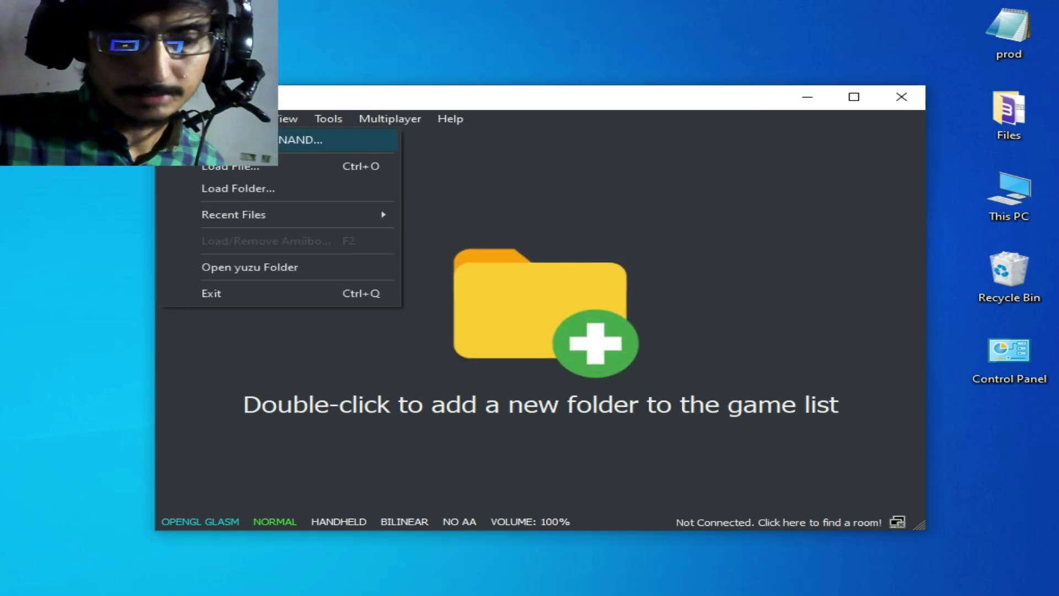
pyautogui.click(204, 165)
pyautogui.click(426, 231)
pyautogui.doubleClick(423, 232)
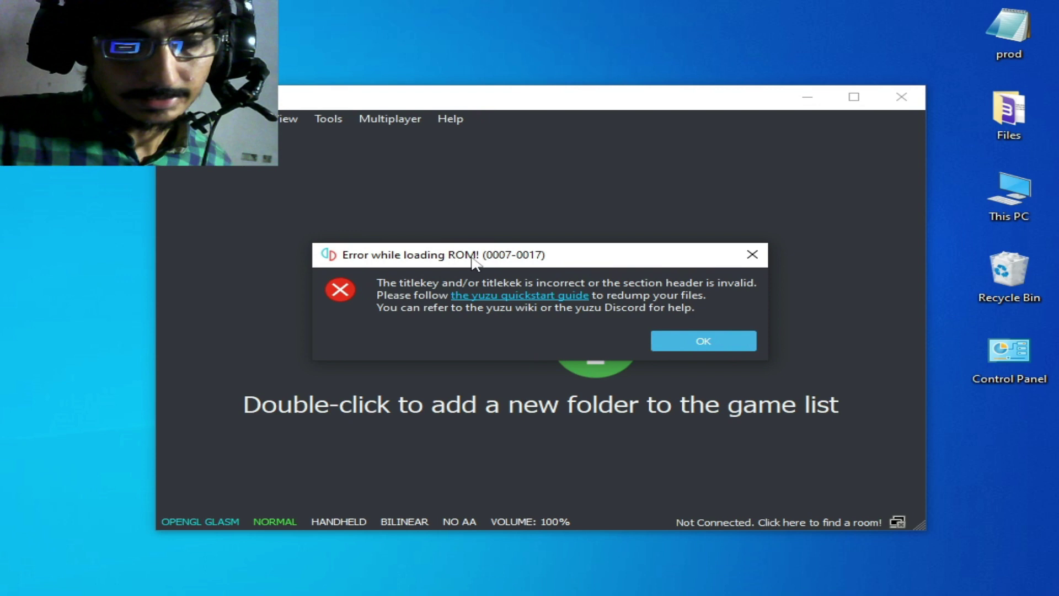
pyautogui.click(693, 343)
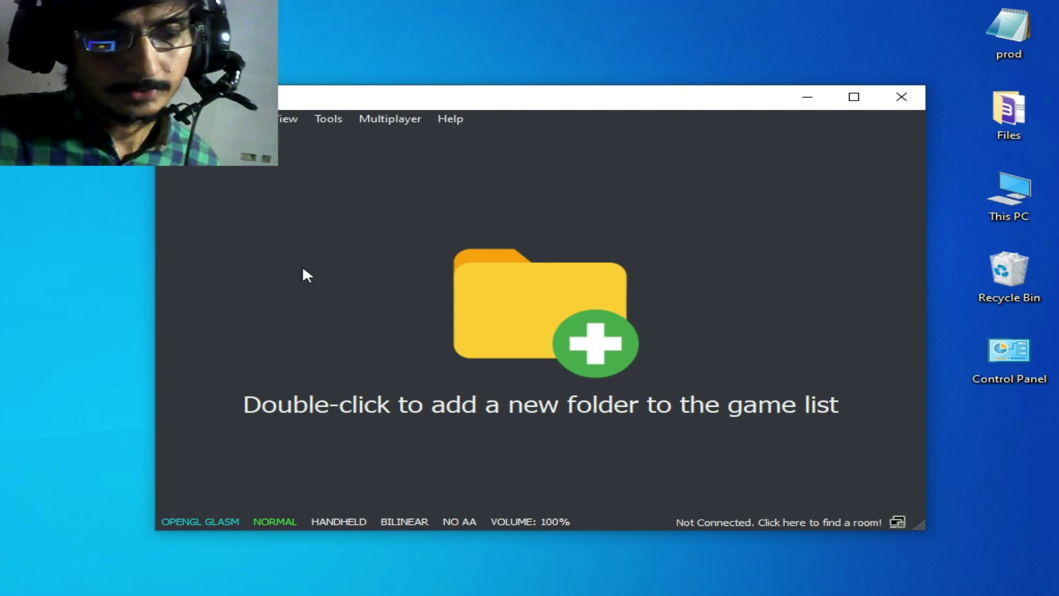
# Move the yuzu 1499 window aside to uncover the desktop shortcuts
pyautogui.moveTo(722, 98); pyautogui.dragTo(705, 156)
pyautogui.moveTo(605, 160); pyautogui.dragTo(868, 173)
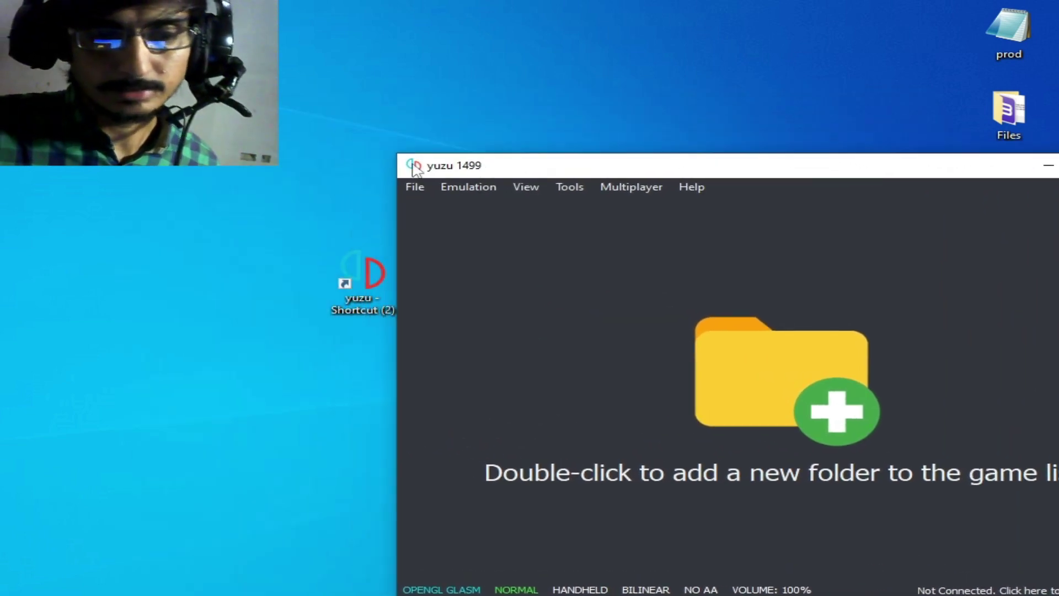
pyautogui.moveTo(449, 171); pyautogui.dragTo(591, 130)
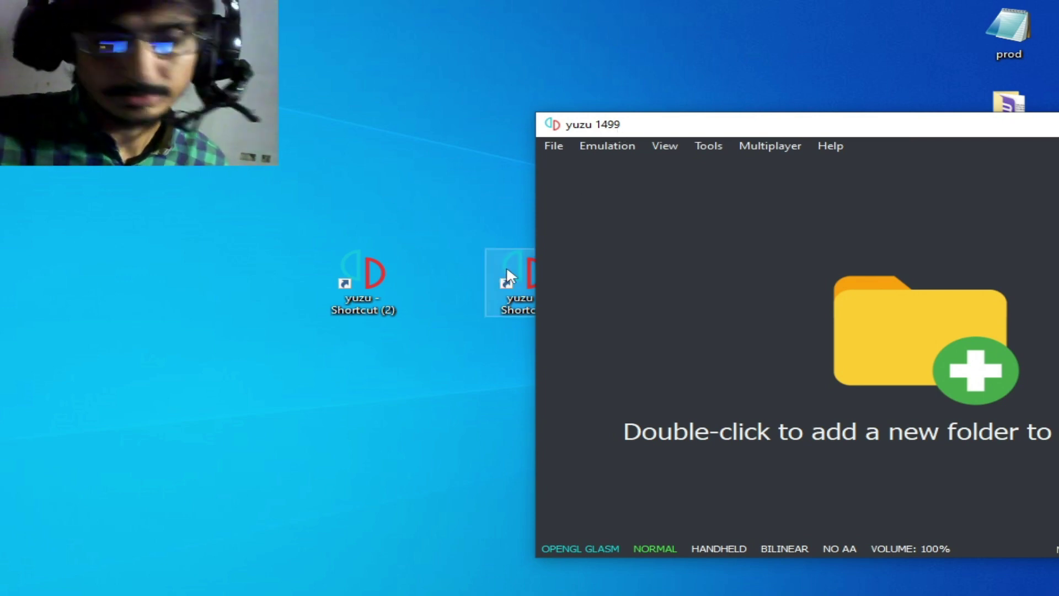
pyautogui.moveTo(660, 126); pyautogui.dragTo(738, 134)
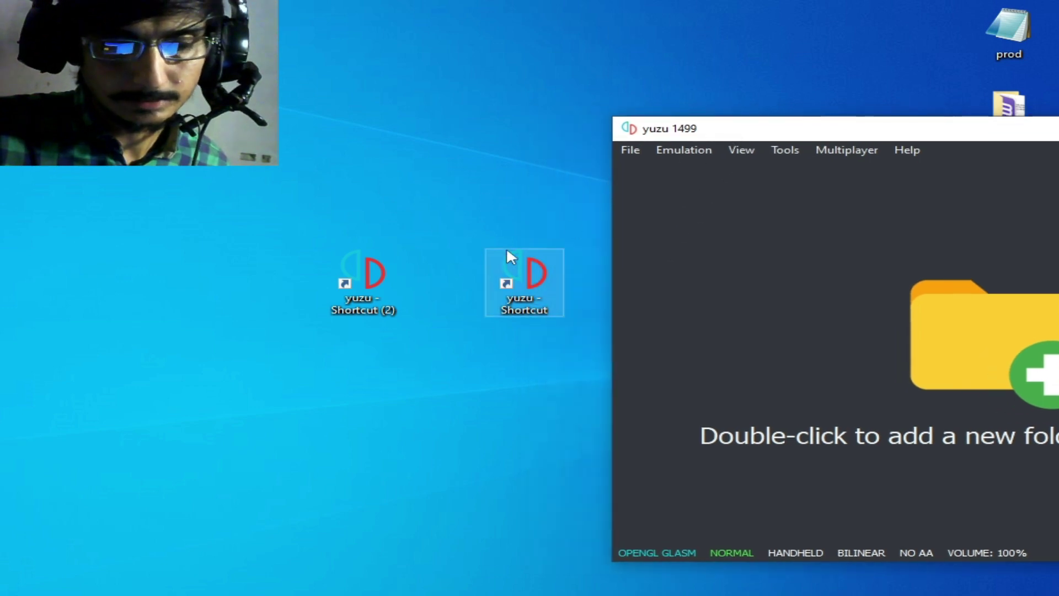
# Launch yuzu 1482 from the 'yuzu - Shortcut' desktop icon and move its window aside
pyautogui.click(520, 267)
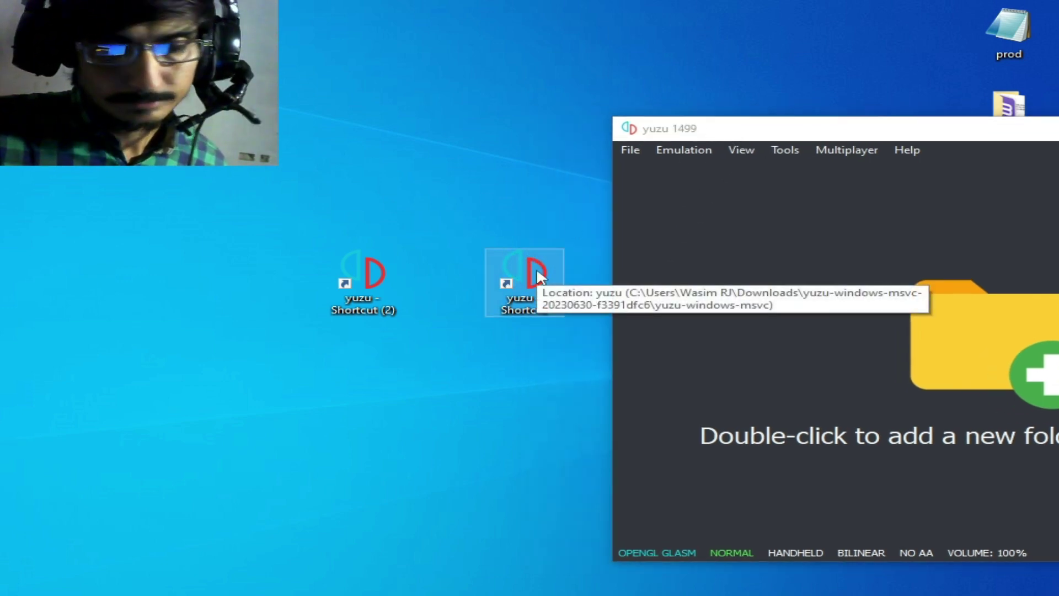
pyautogui.doubleClick(538, 274)
pyautogui.moveTo(249, 106); pyautogui.dragTo(479, 190)
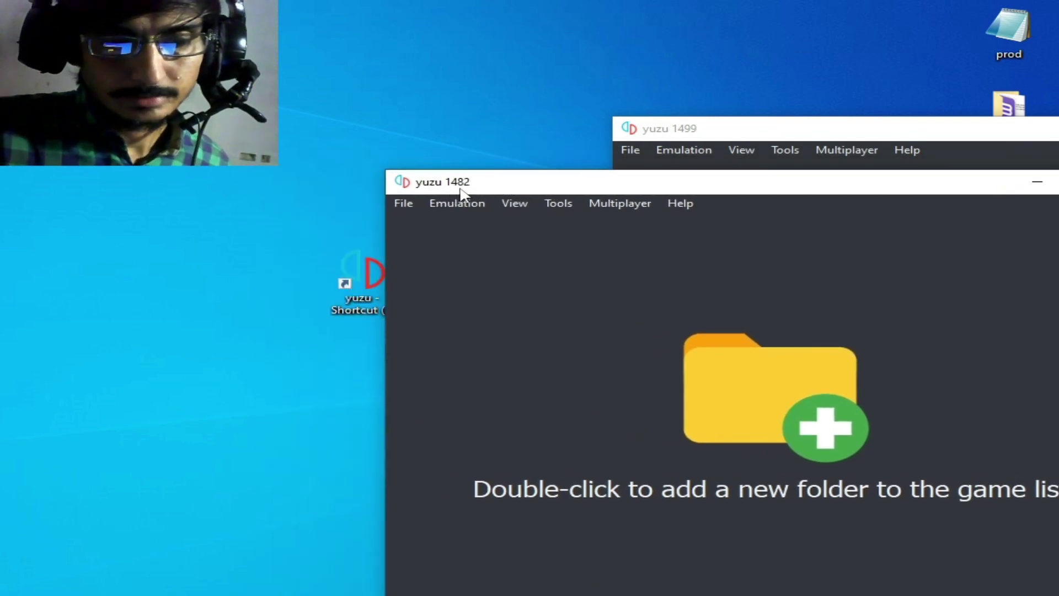
# Close the yuzu 1499 window and position the remaining yuzu 1482 window
pyautogui.moveTo(500, 188); pyautogui.dragTo(576, 196)
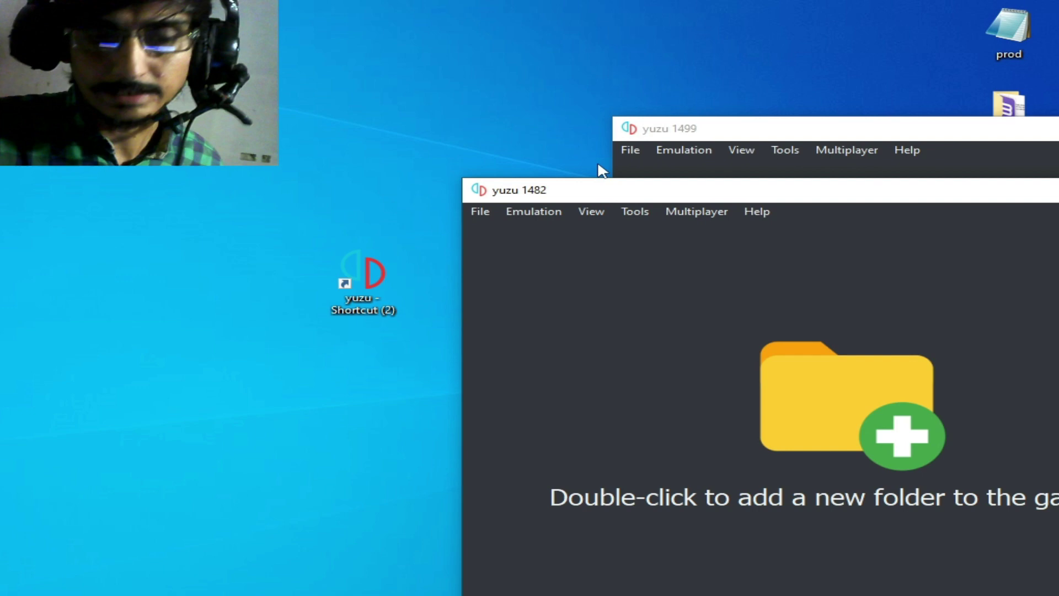
pyautogui.click(665, 134)
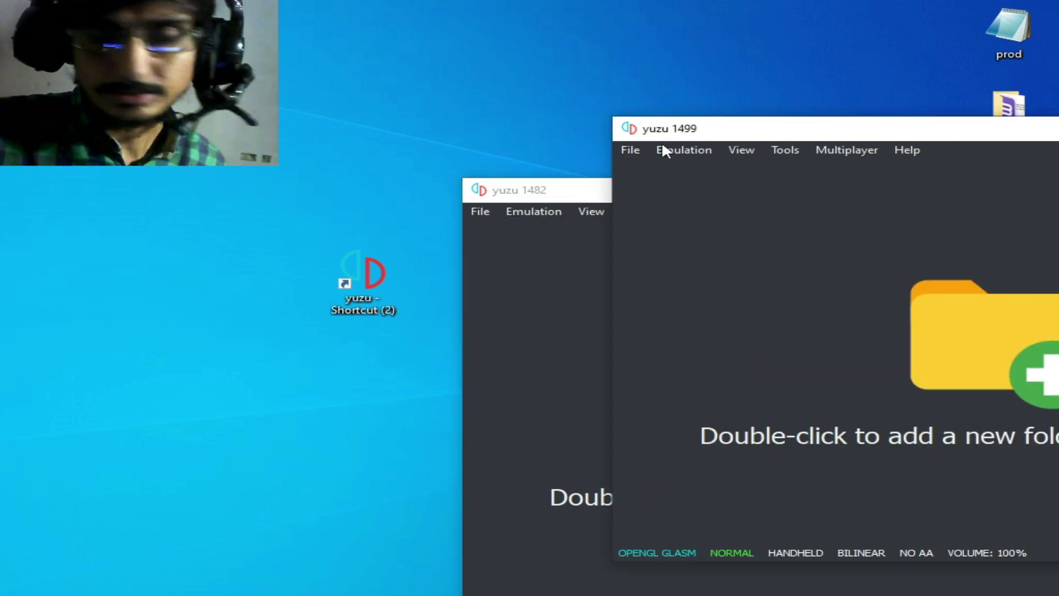
pyautogui.click(568, 197)
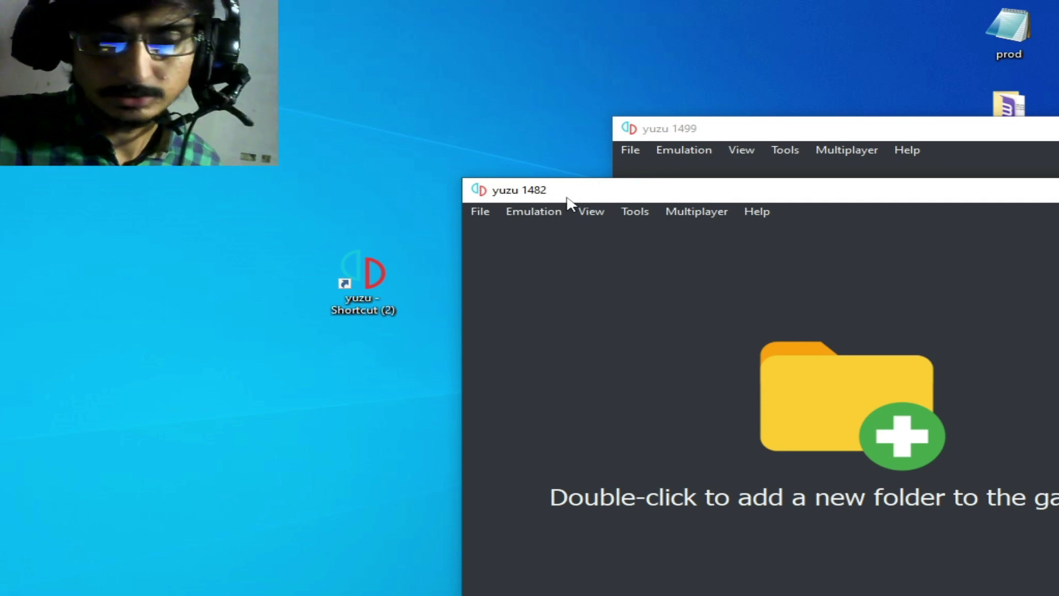
pyautogui.moveTo(623, 189); pyautogui.dragTo(547, 153)
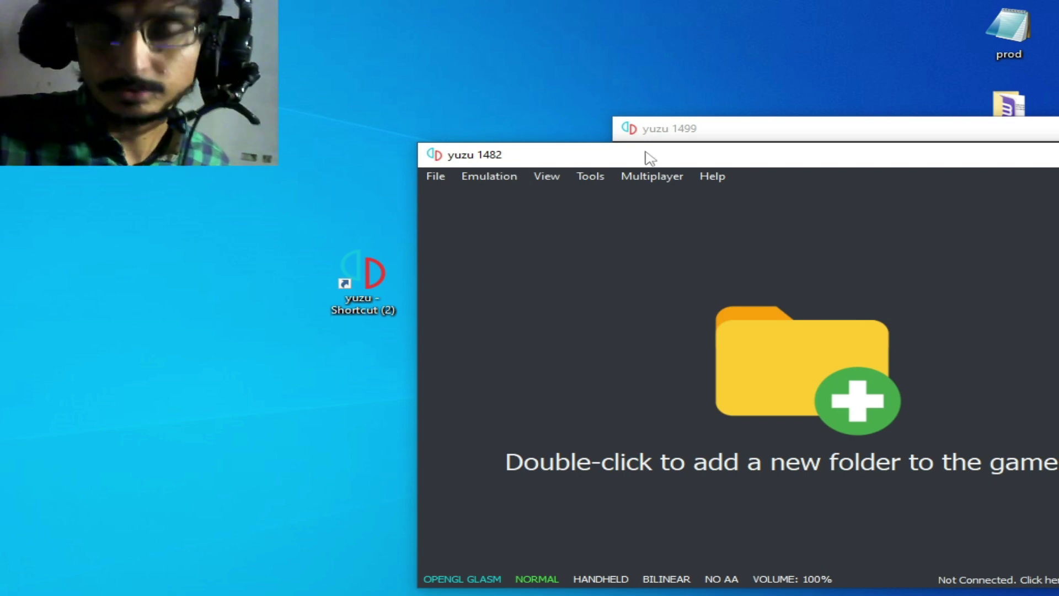
pyautogui.moveTo(736, 131); pyautogui.dragTo(370, 111)
pyautogui.click(977, 105)
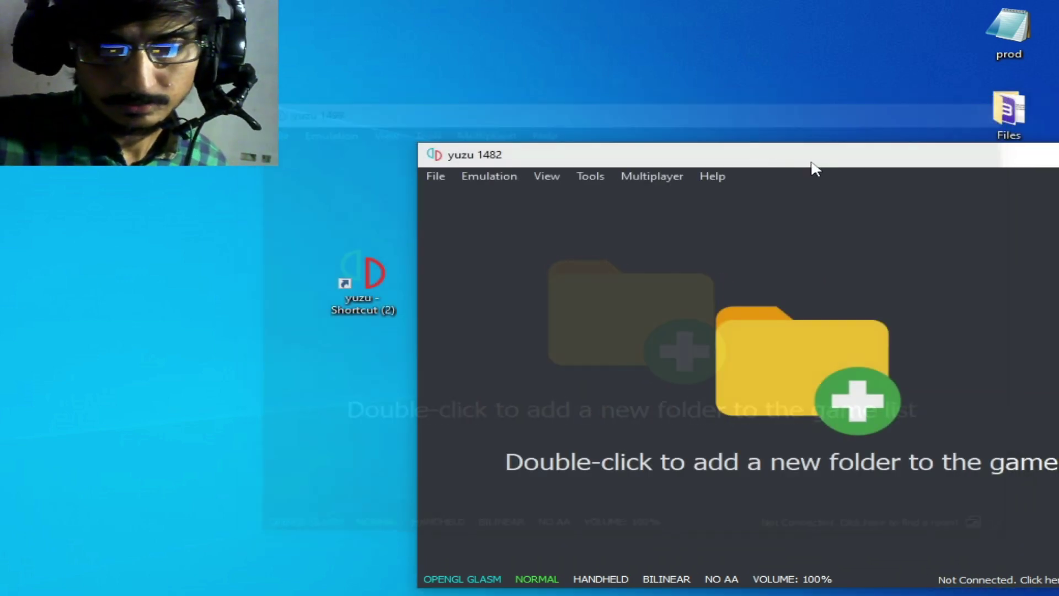
pyautogui.moveTo(769, 163); pyautogui.dragTo(671, 144)
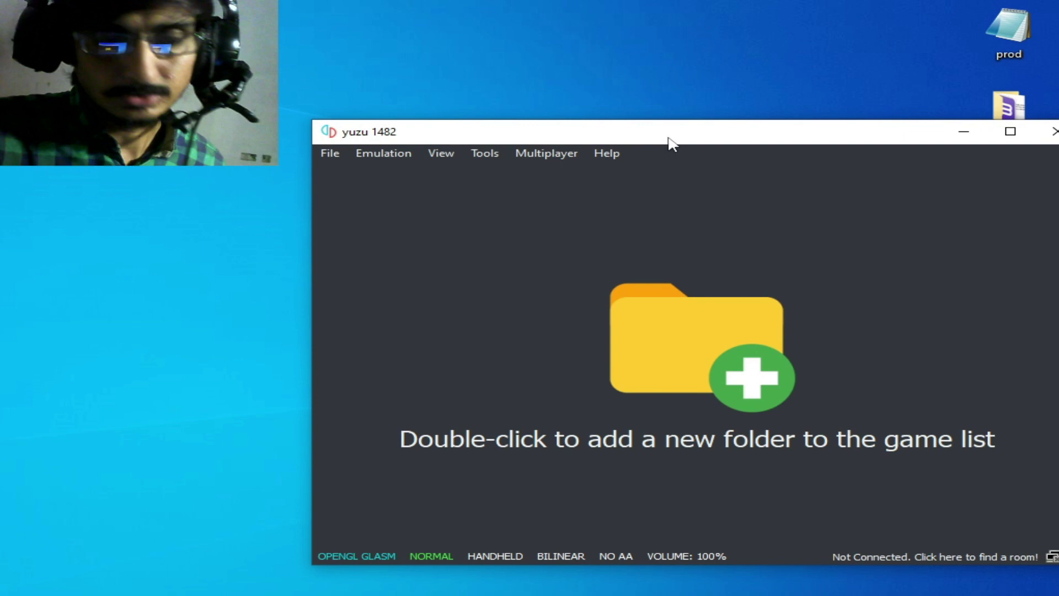
pyautogui.moveTo(533, 137); pyautogui.dragTo(512, 134)
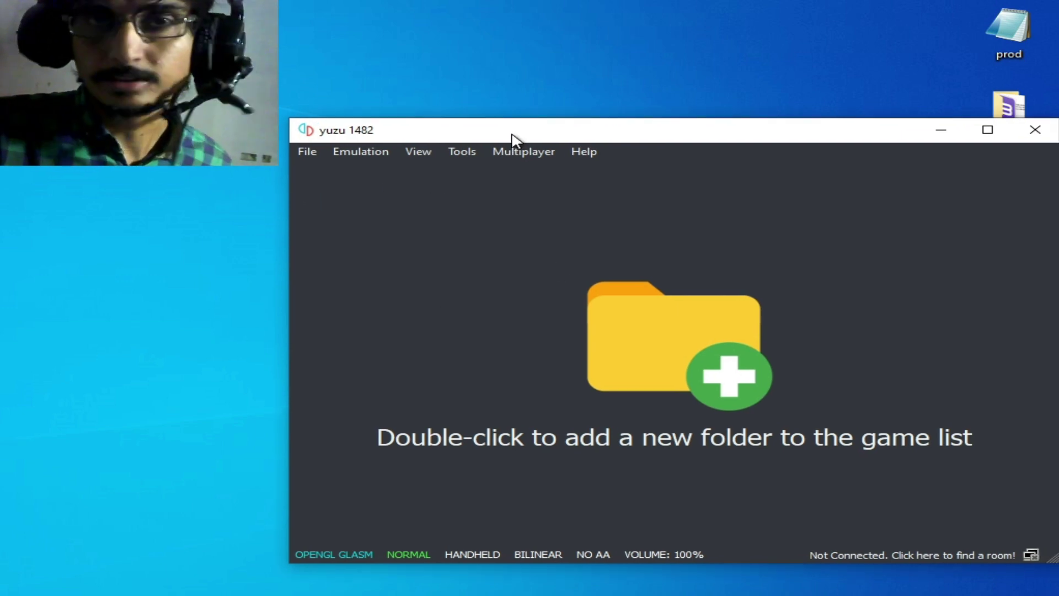
# Open yuzu's data folder, go into the keys folder, and select the title file
pyautogui.click(301, 151)
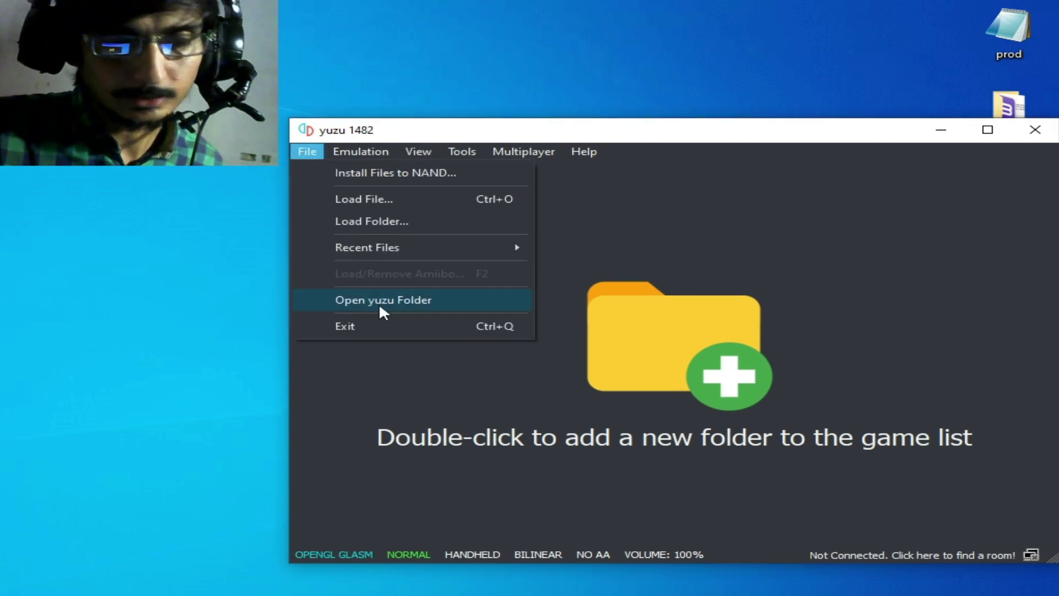
pyautogui.click(379, 303)
pyautogui.doubleClick(425, 320)
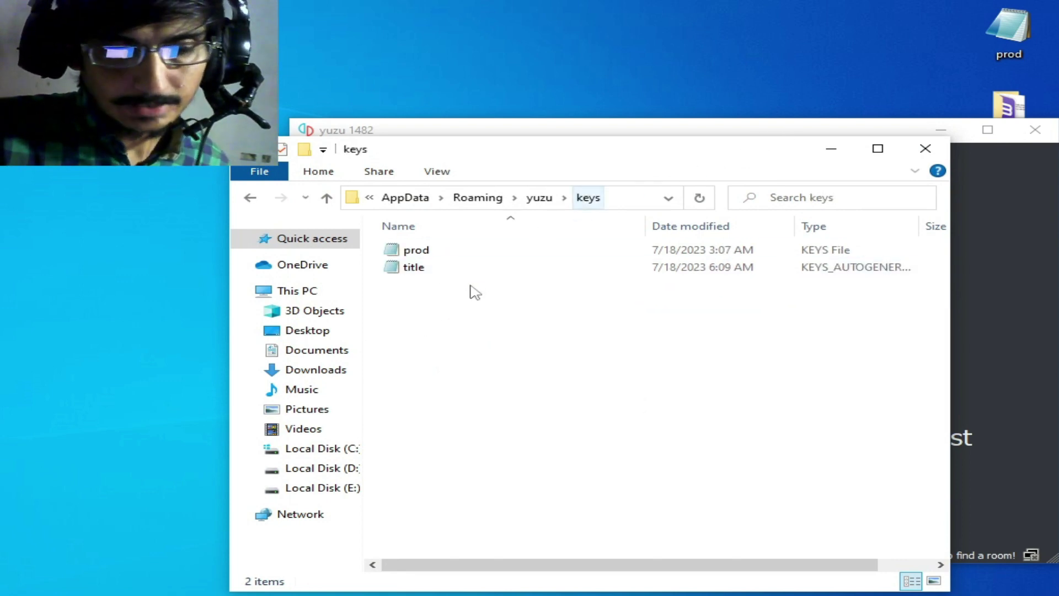
pyautogui.click(421, 275)
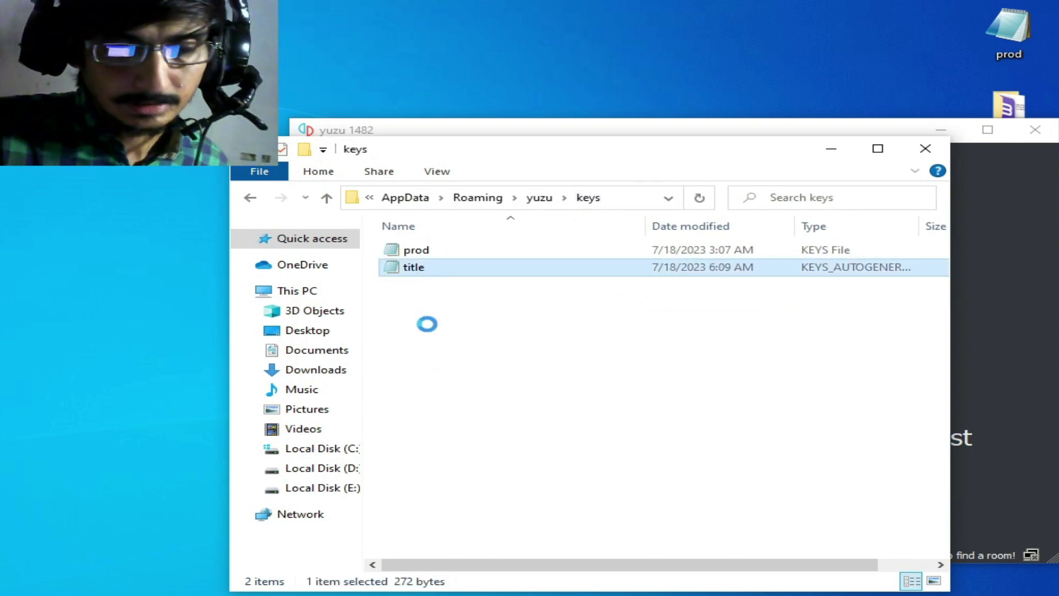
pyautogui.rightClick(415, 267)
pyautogui.click(812, 406)
pyautogui.moveTo(621, 566); pyautogui.dragTo(674, 567)
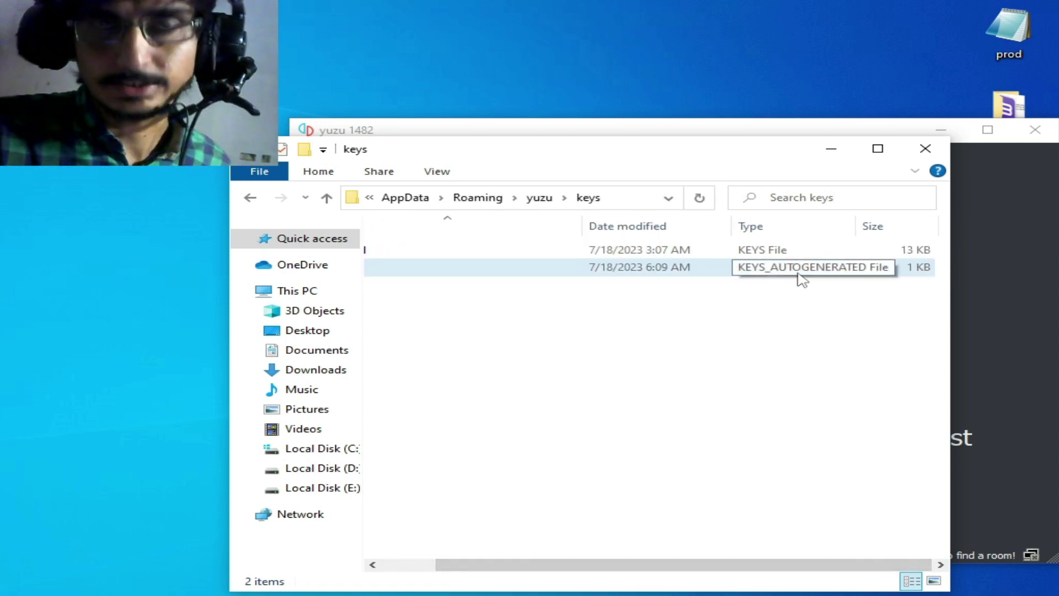
pyautogui.moveTo(674, 567); pyautogui.dragTo(620, 567)
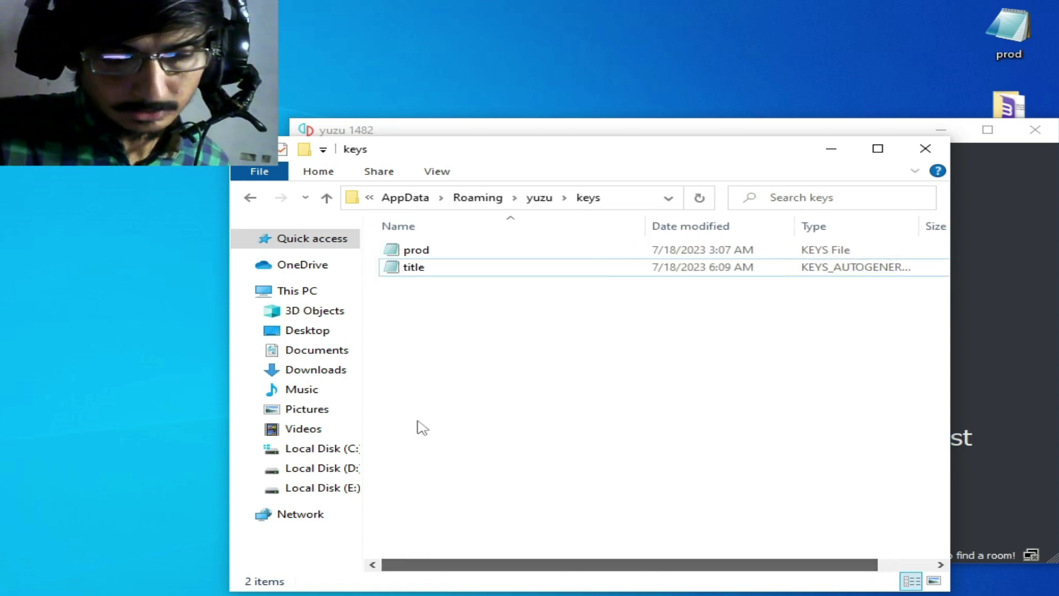
# Delete the title keys file to the Recycle Bin, then close Explorer and yuzu
pyautogui.click(414, 270)
pyautogui.rightClick(414, 270)
pyautogui.click(462, 542)
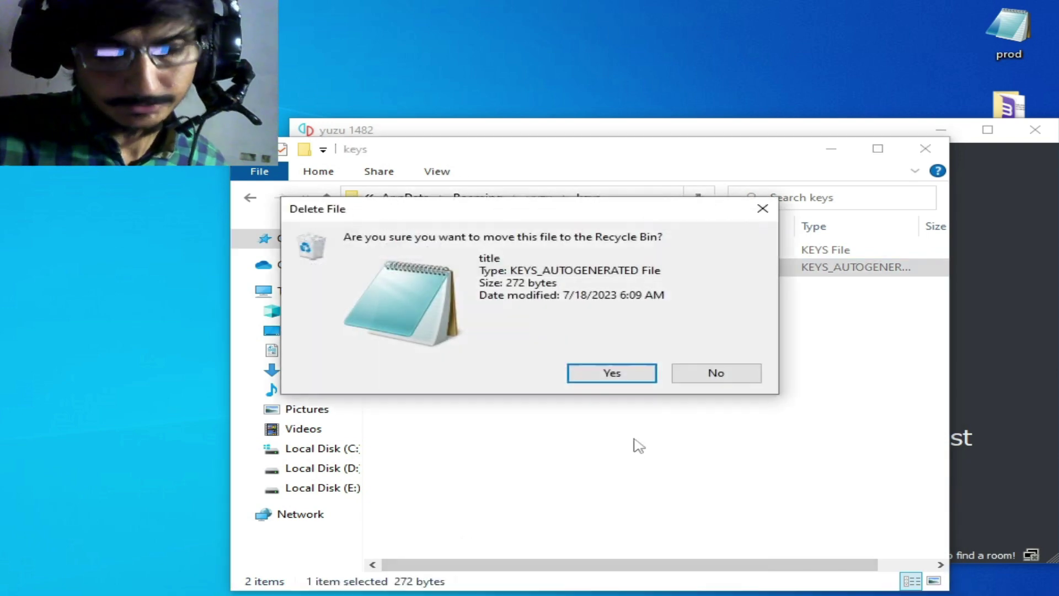
pyautogui.click(625, 379)
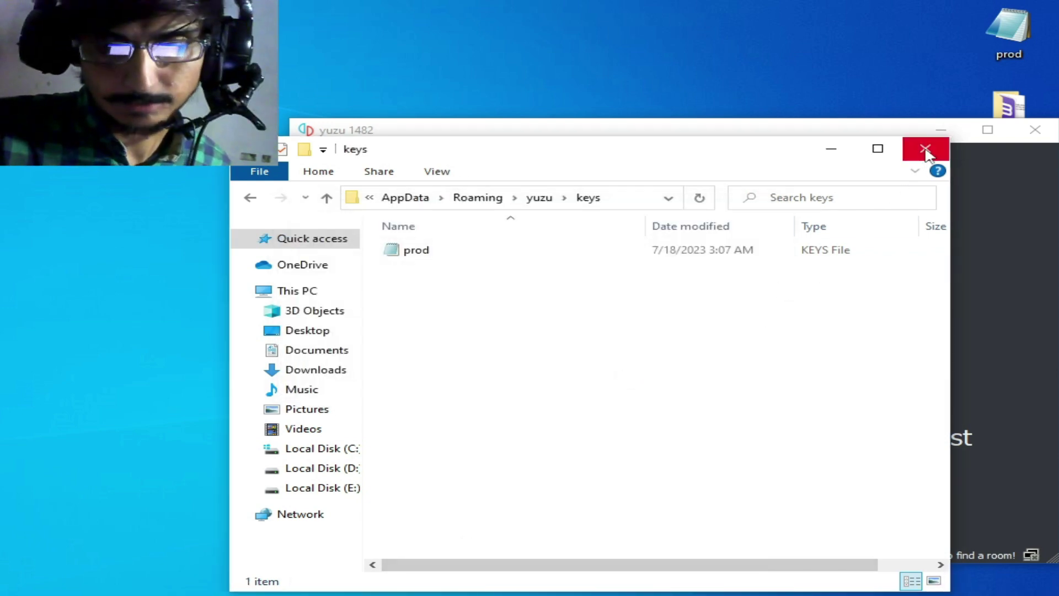
pyautogui.click(926, 153)
pyautogui.click(890, 131)
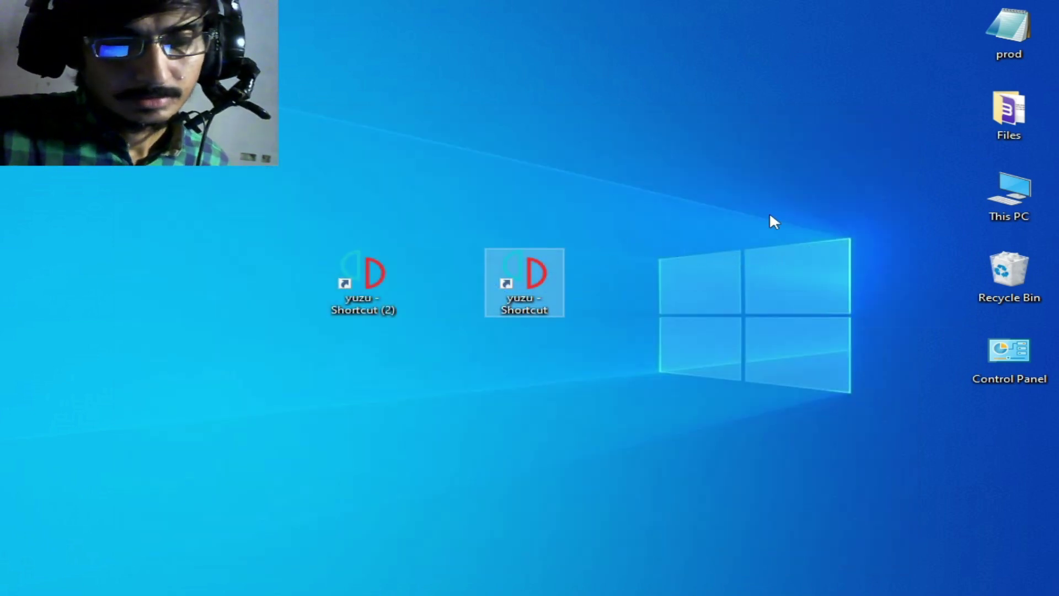
# Relaunch yuzu and open its keys folder through File > Open yuzu Folder
pyautogui.press('Return')
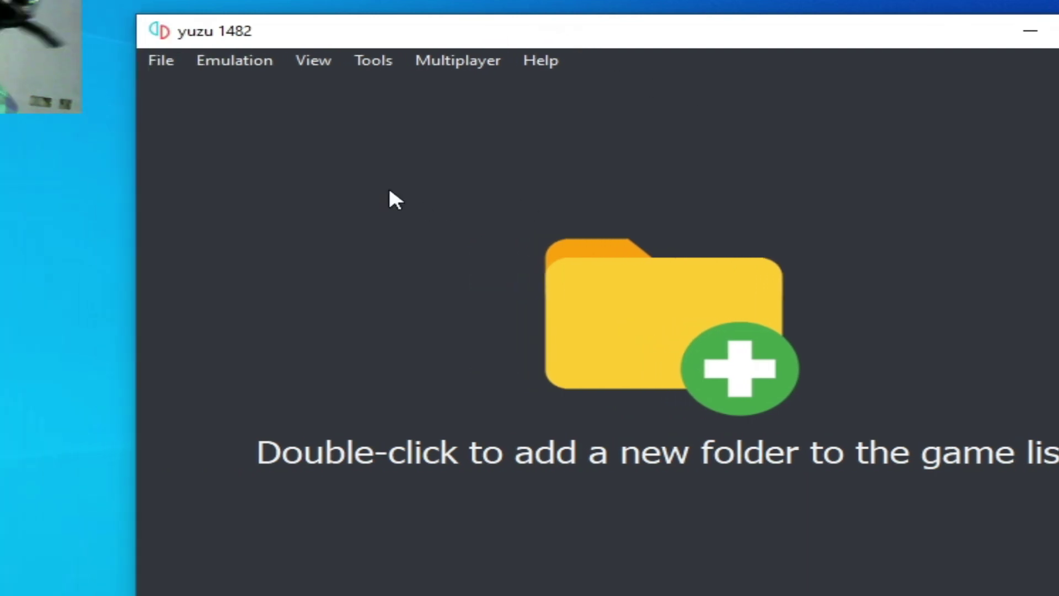
pyautogui.click(170, 63)
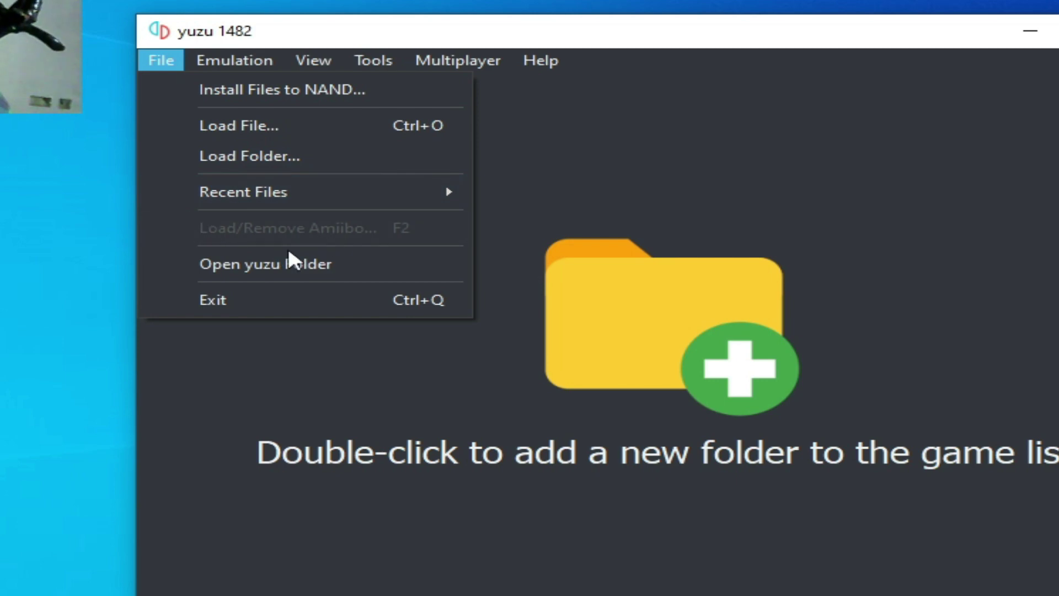
pyautogui.click(251, 266)
pyautogui.doubleClick(274, 326)
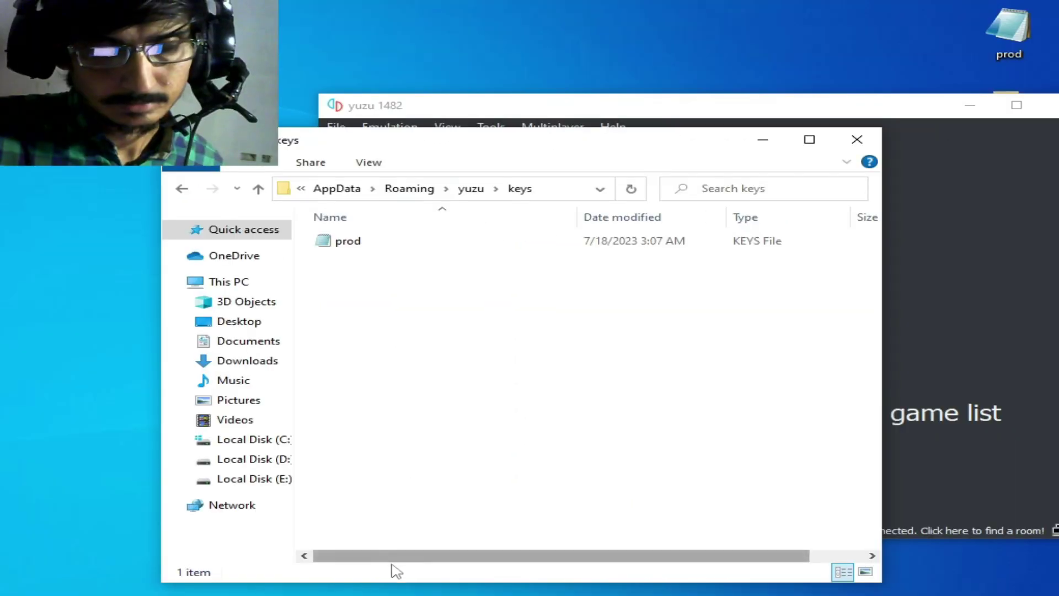
# Delete the old prod keys file and drag the newer desktop prod file into the keys folder
pyautogui.moveTo(391, 556); pyautogui.dragTo(502, 553)
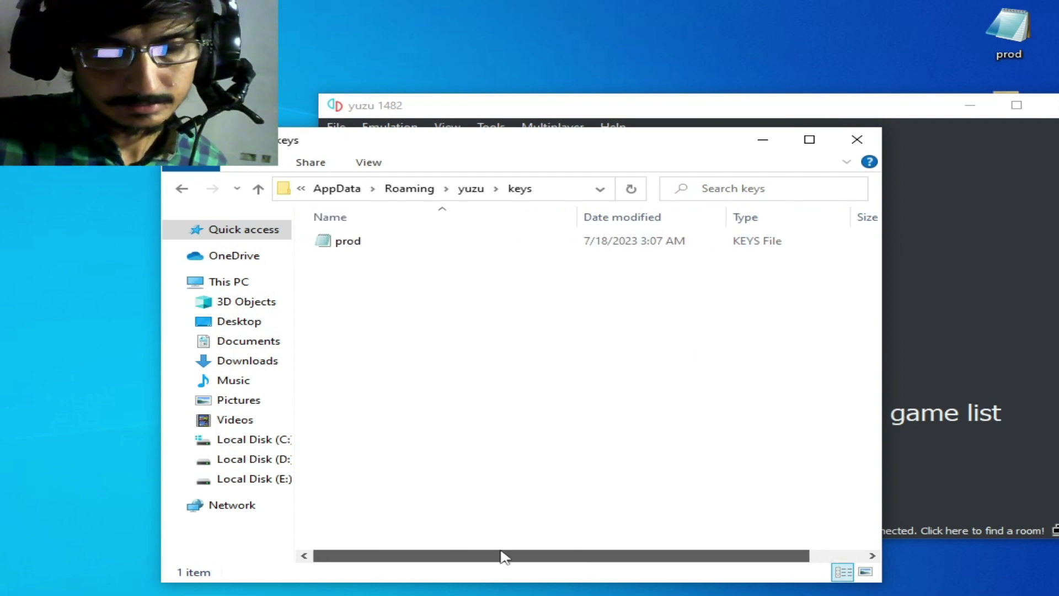
pyautogui.click(341, 246)
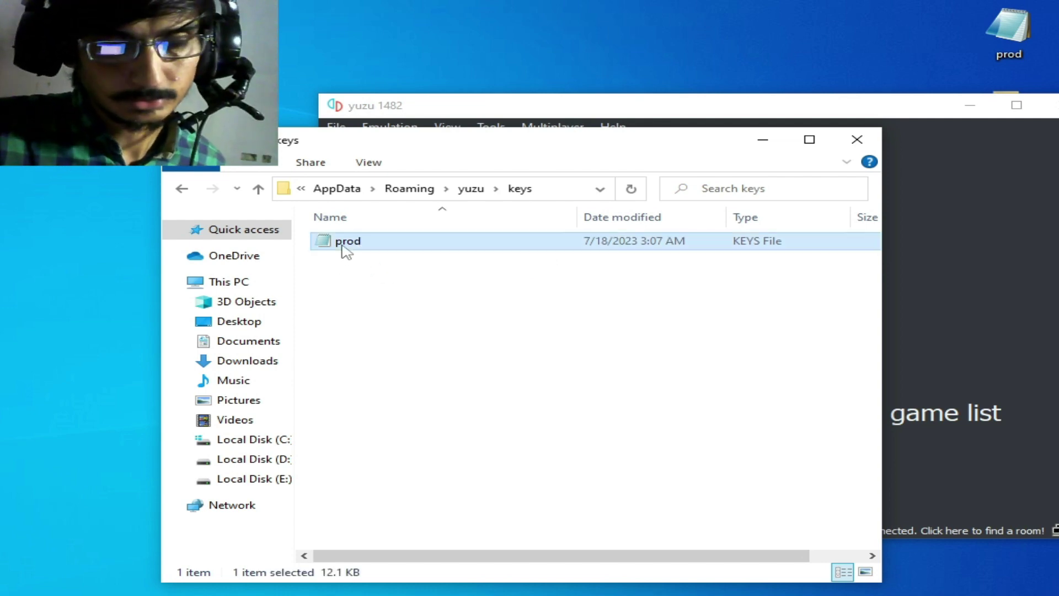
pyautogui.rightClick(344, 249)
pyautogui.click(403, 542)
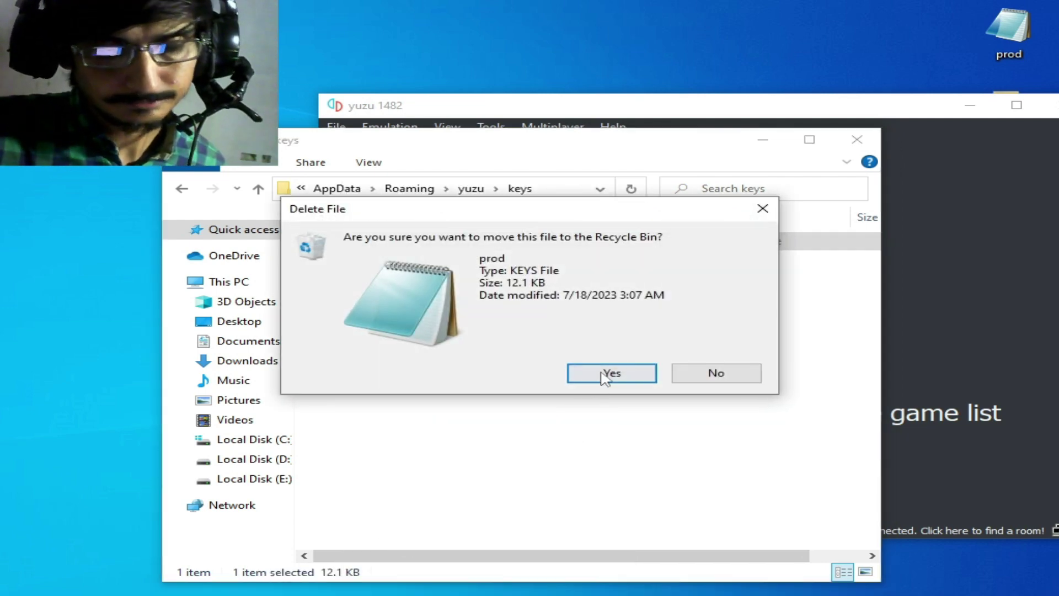
pyautogui.click(608, 372)
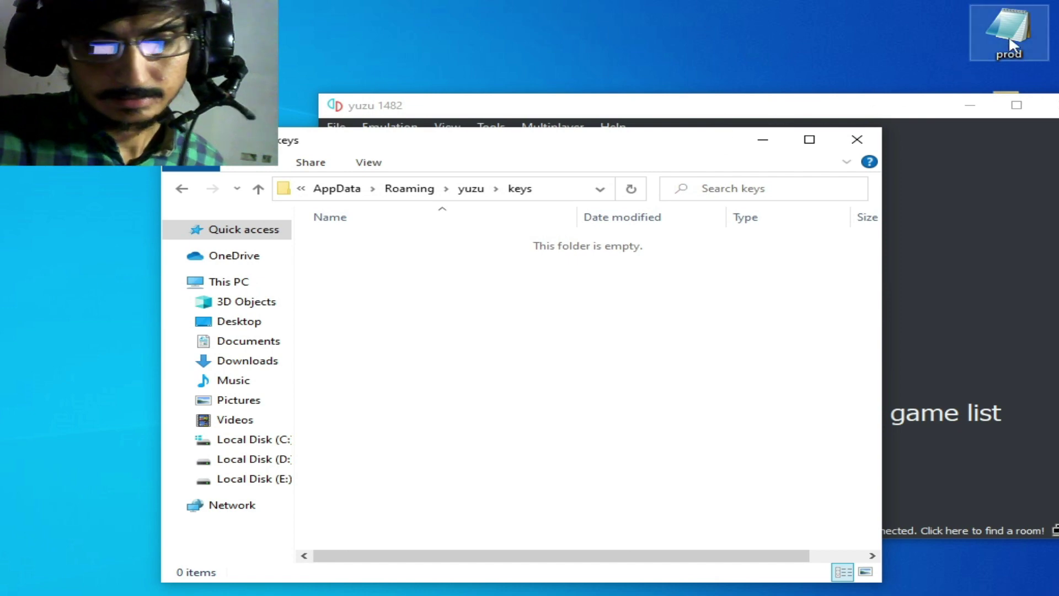
pyautogui.moveTo(1020, 40); pyautogui.dragTo(515, 334)
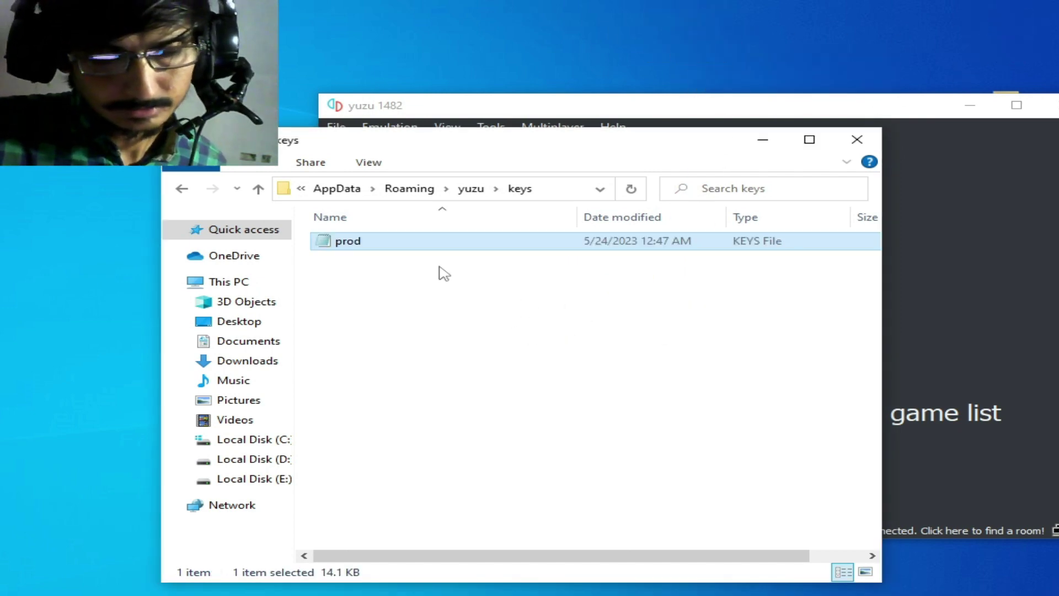
# Close Explorer and restart yuzu from its desktop shortcut
pyautogui.click(857, 139)
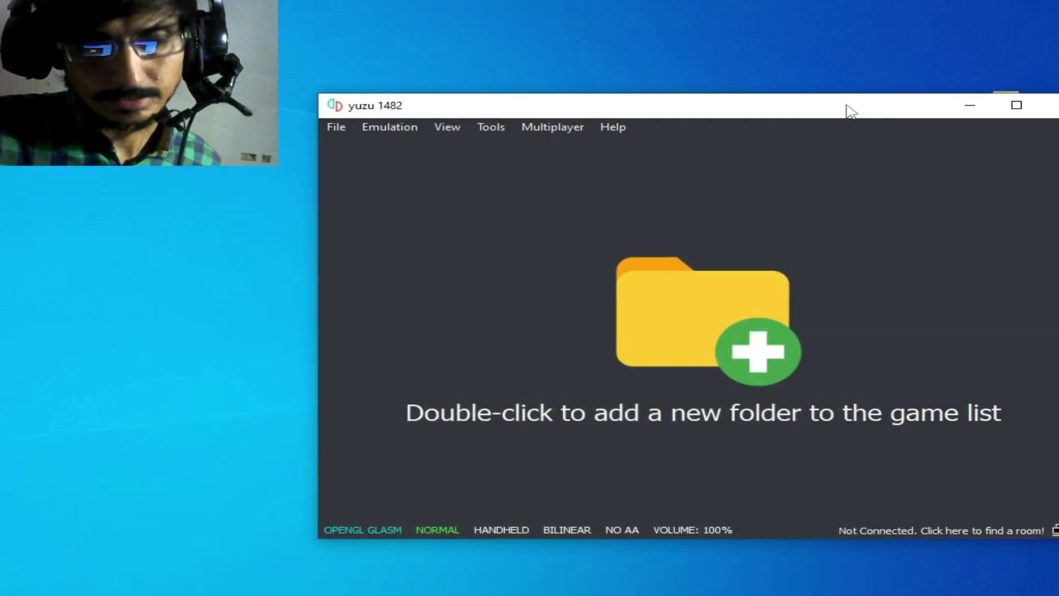
pyautogui.moveTo(851, 110); pyautogui.dragTo(702, 110)
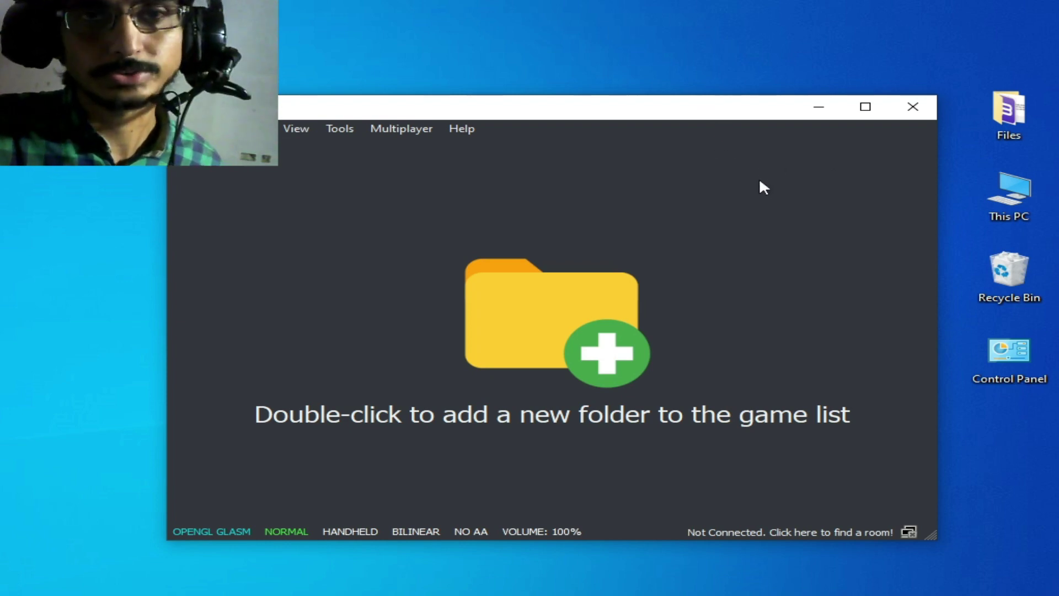
pyautogui.click(913, 106)
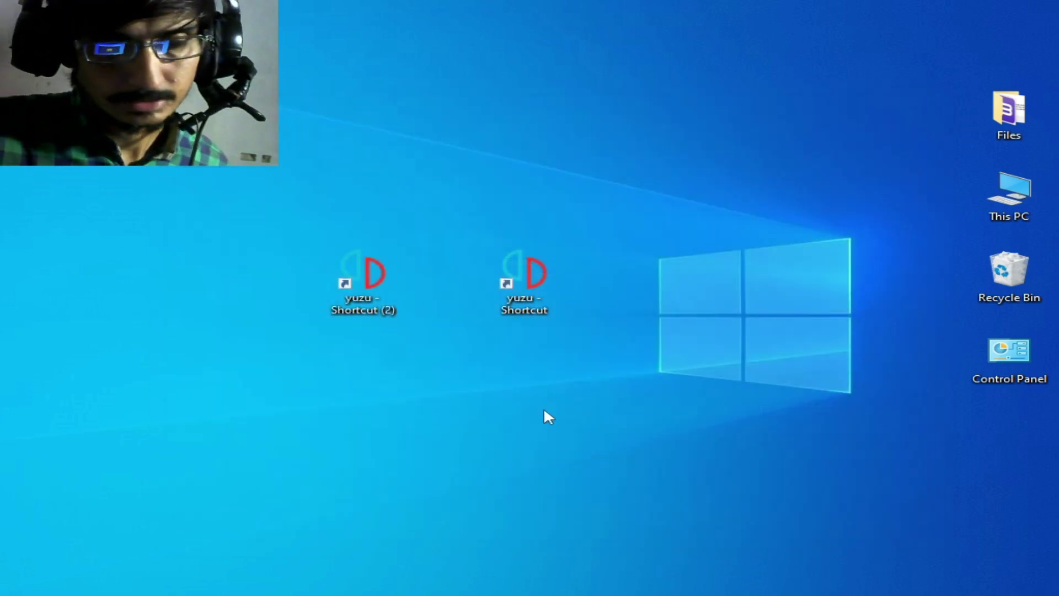
pyautogui.doubleClick(537, 277)
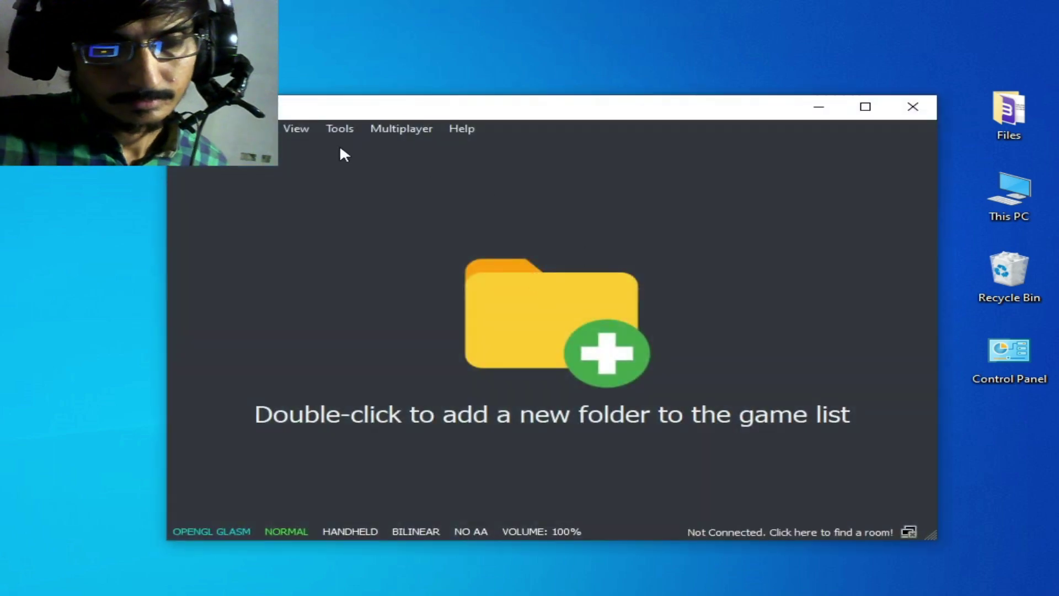
pyautogui.hotkey('alt', 'f')
pyautogui.click(225, 176)
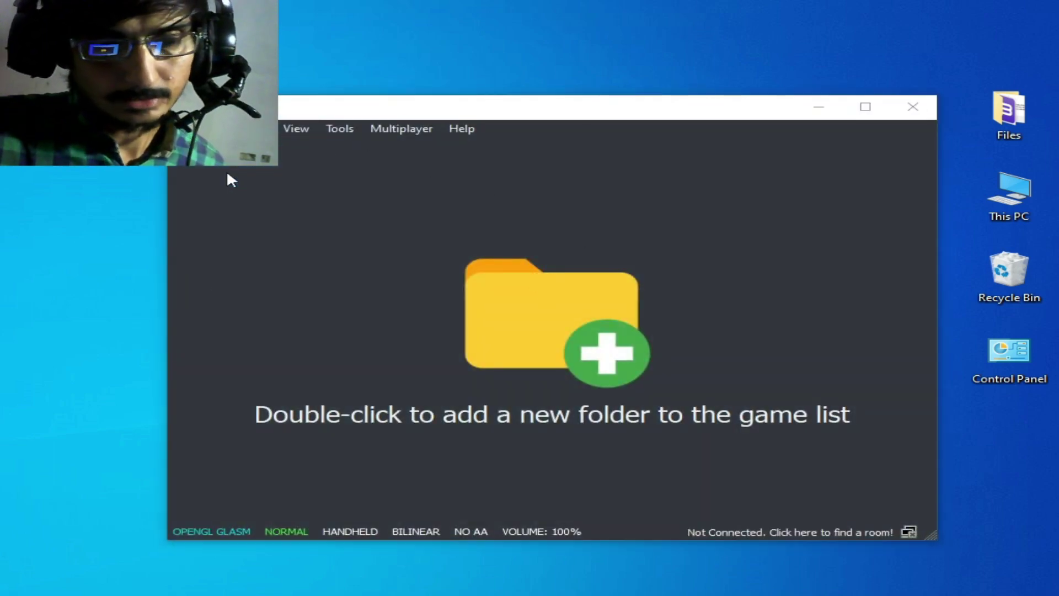
# Select Everdream Valley.nsp in Downloads and open it to launch the game
pyautogui.click(500, 241)
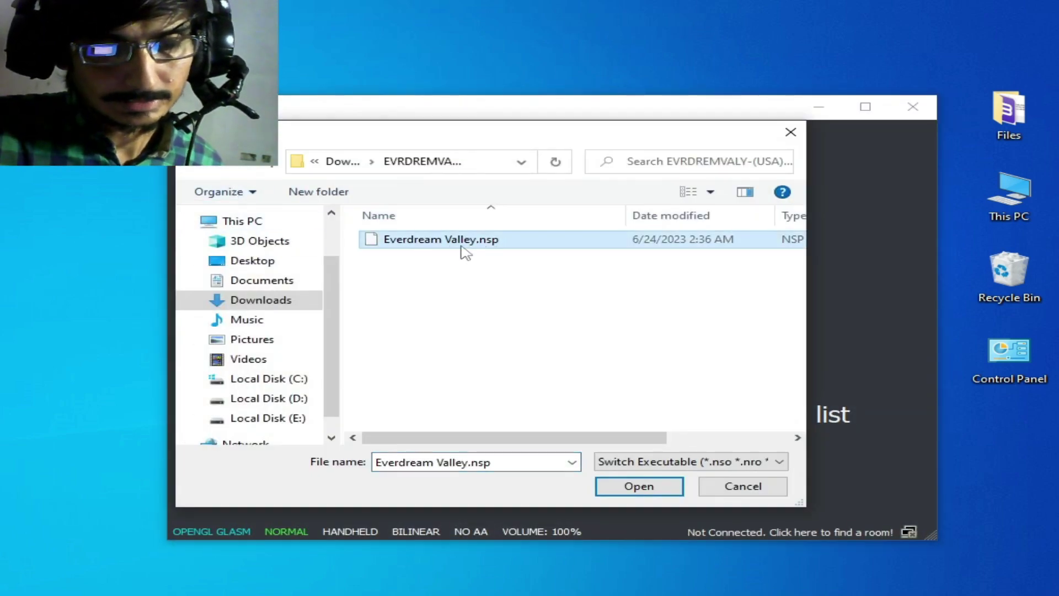
pyautogui.moveTo(452, 437); pyautogui.dragTo(425, 447)
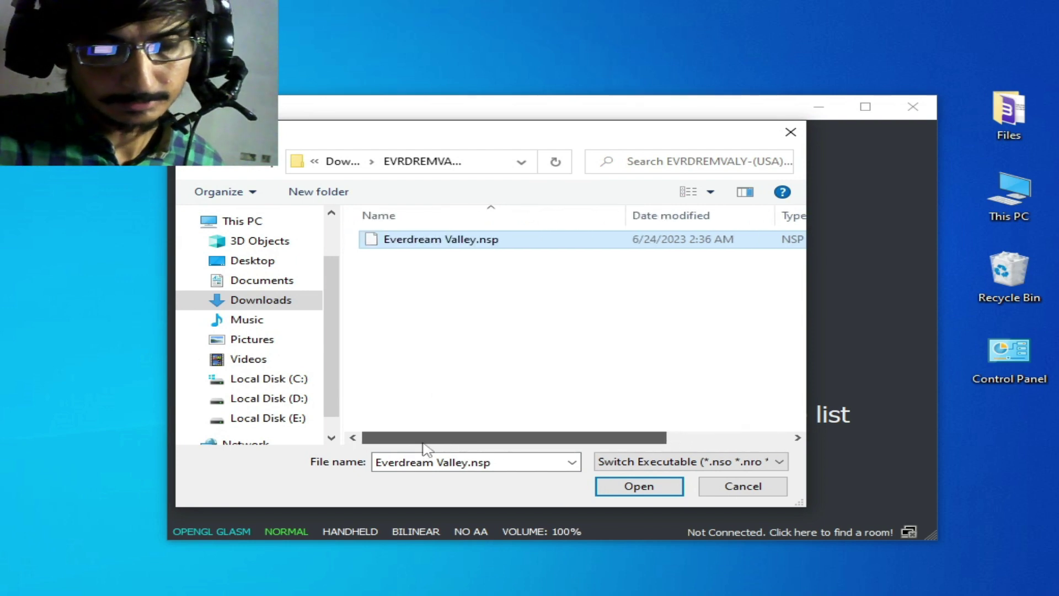
pyautogui.click(640, 487)
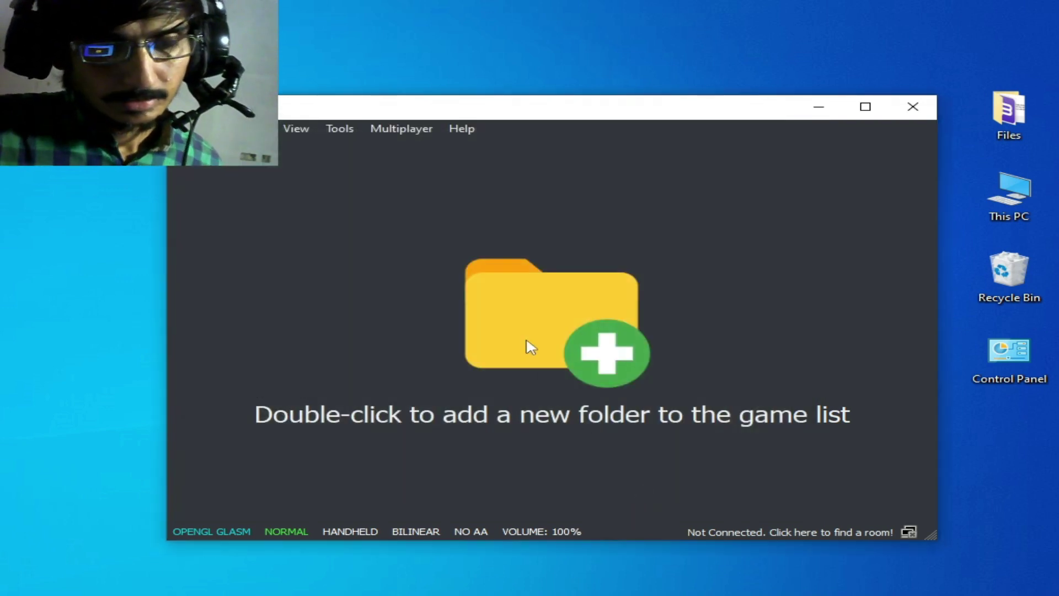